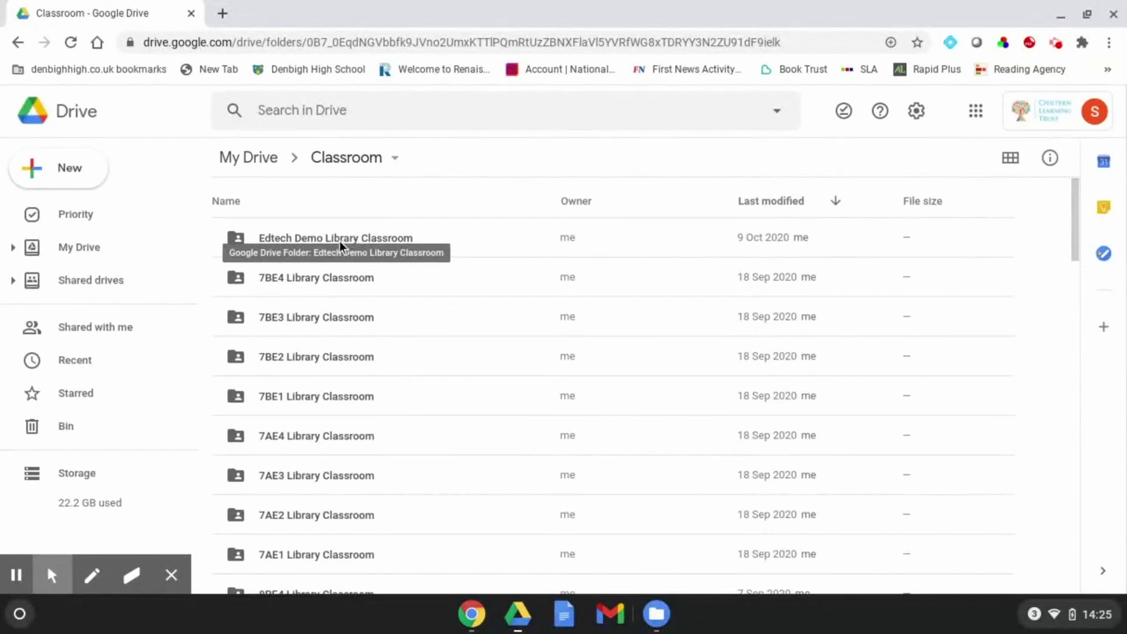
- Inside Edtech Demo Library Classroom, create a folder named 'Student Information' and open it
{"action": "double_click", "coordinate": [340, 240]}
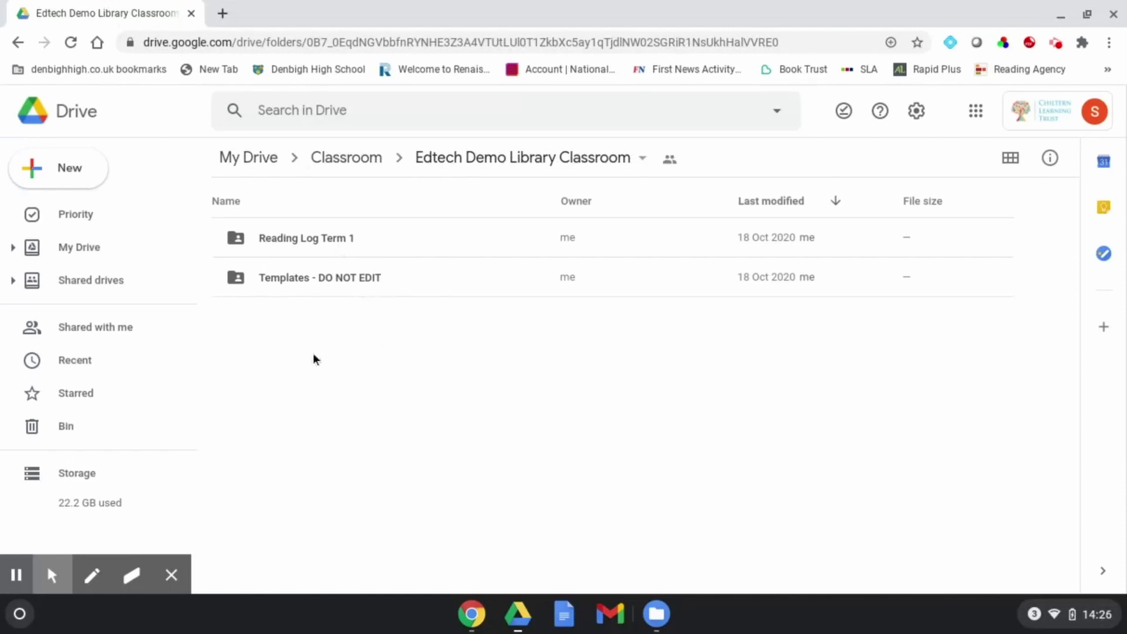
{"action": "right_click", "coordinate": [304, 370]}
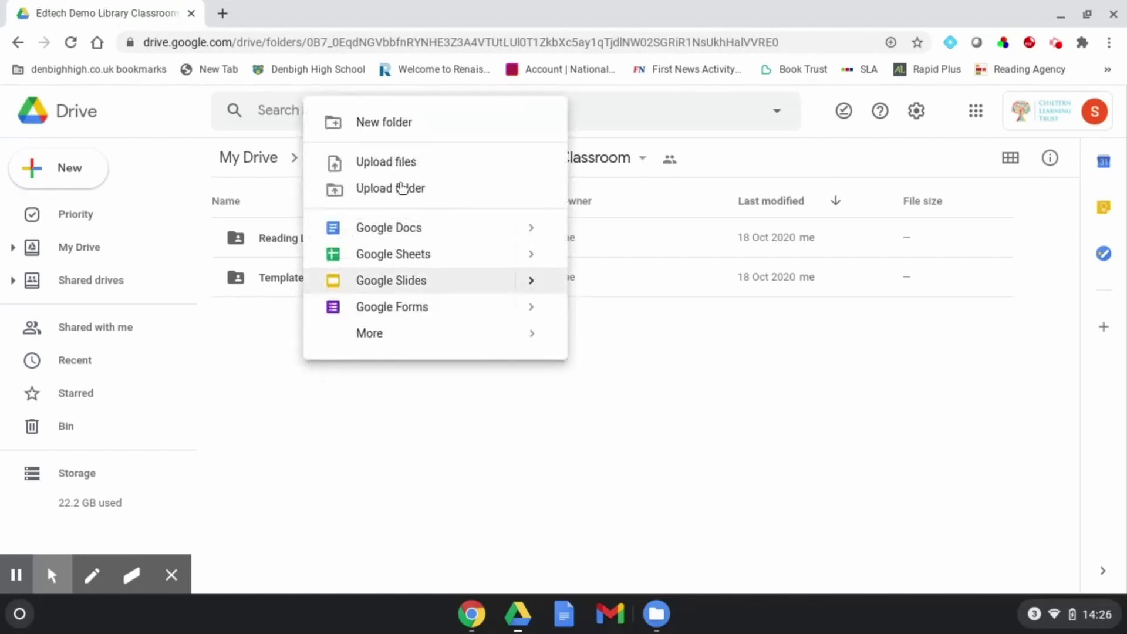
{"action": "left_click", "coordinate": [399, 126]}
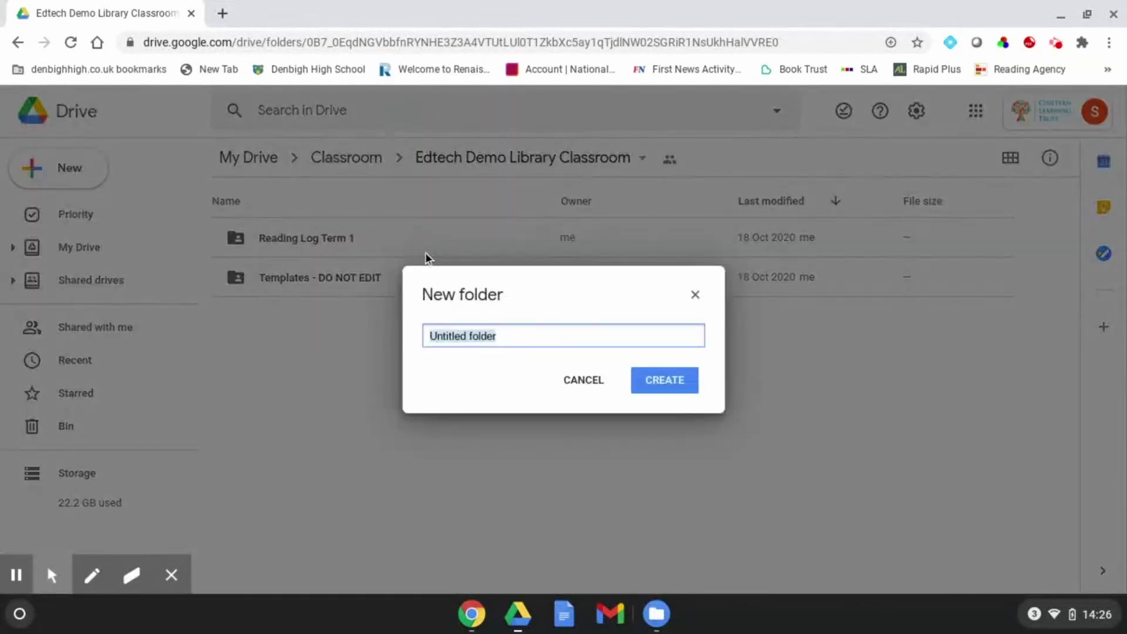
{"action": "type", "text": "Stud"}
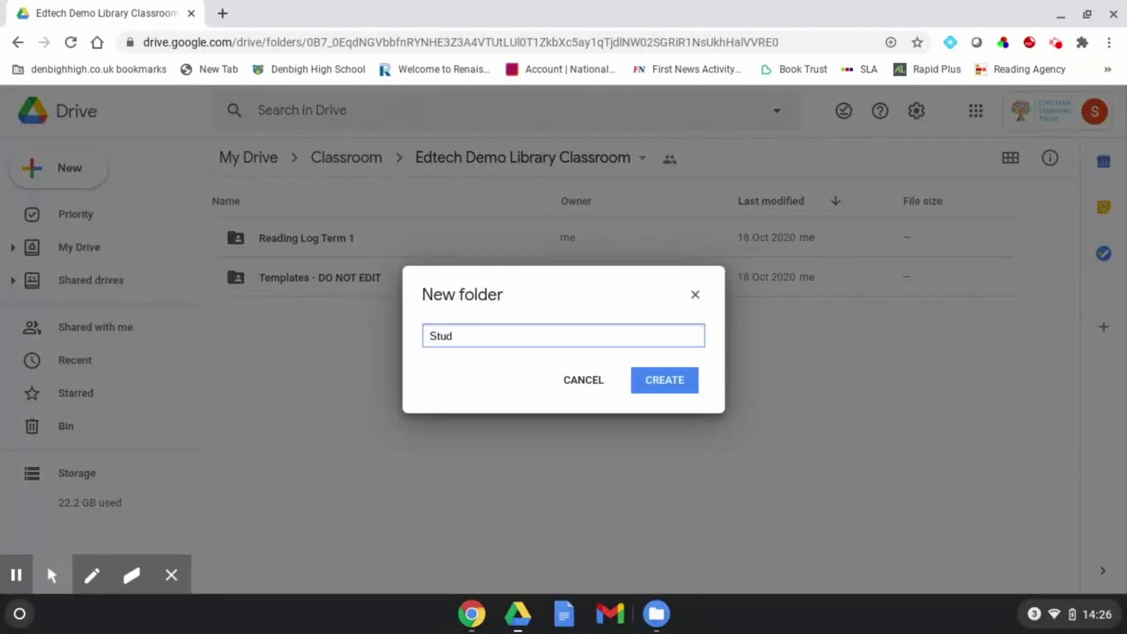
{"action": "type", "text": "ent Information"}
{"action": "left_click", "coordinate": [667, 385]}
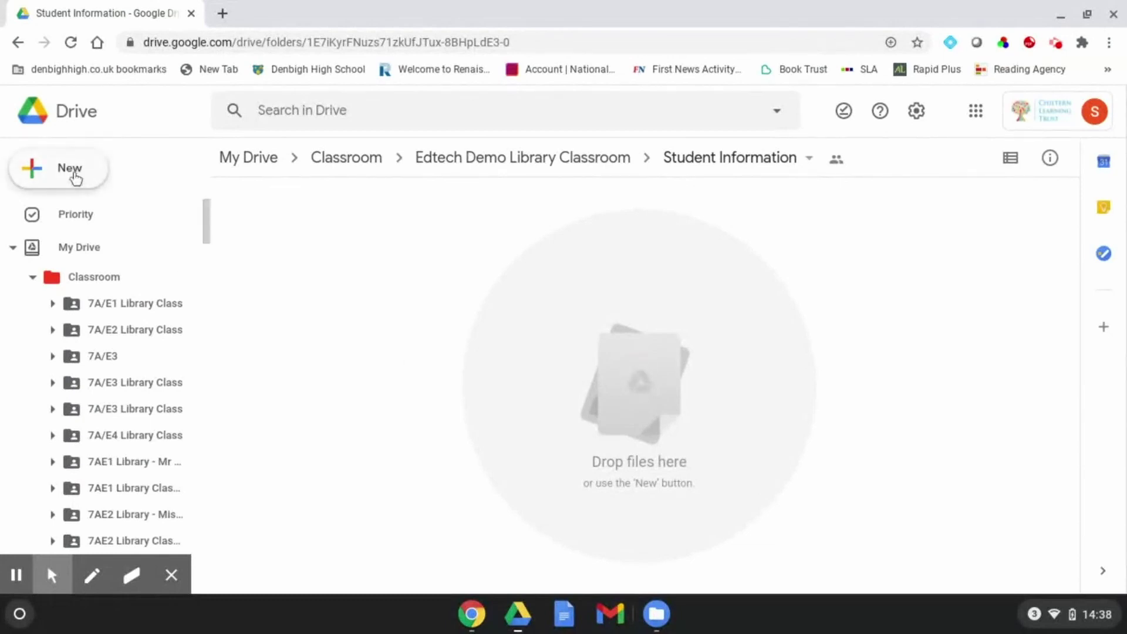
- Folder-upload 'example data' from My Drive, confirming all five files
{"action": "left_click", "coordinate": [76, 176]}
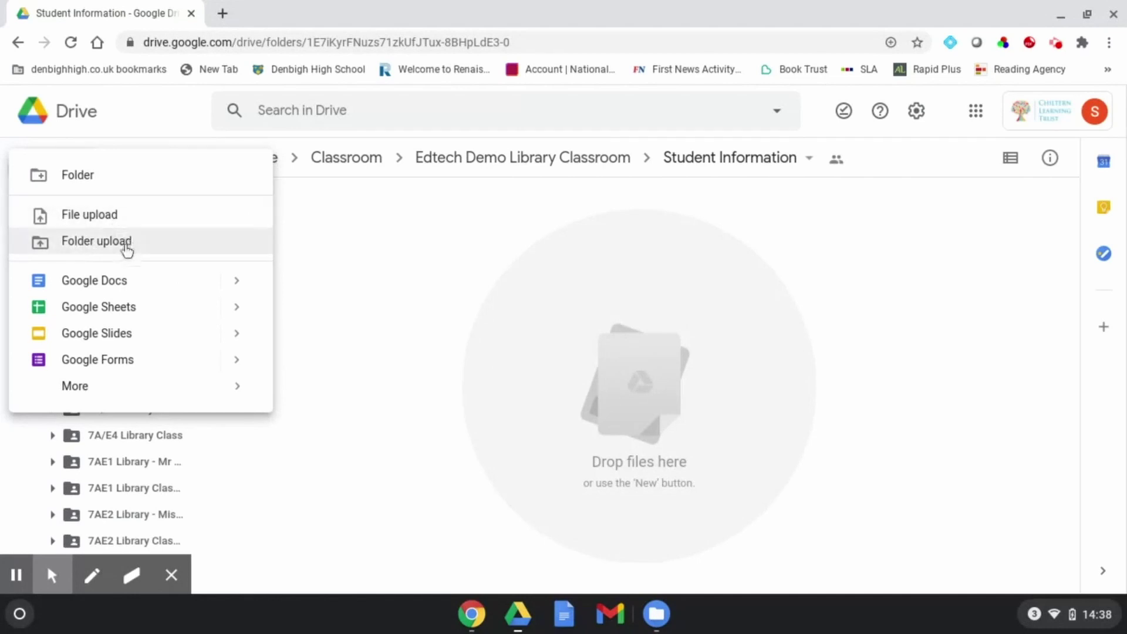
{"action": "left_click", "coordinate": [106, 242]}
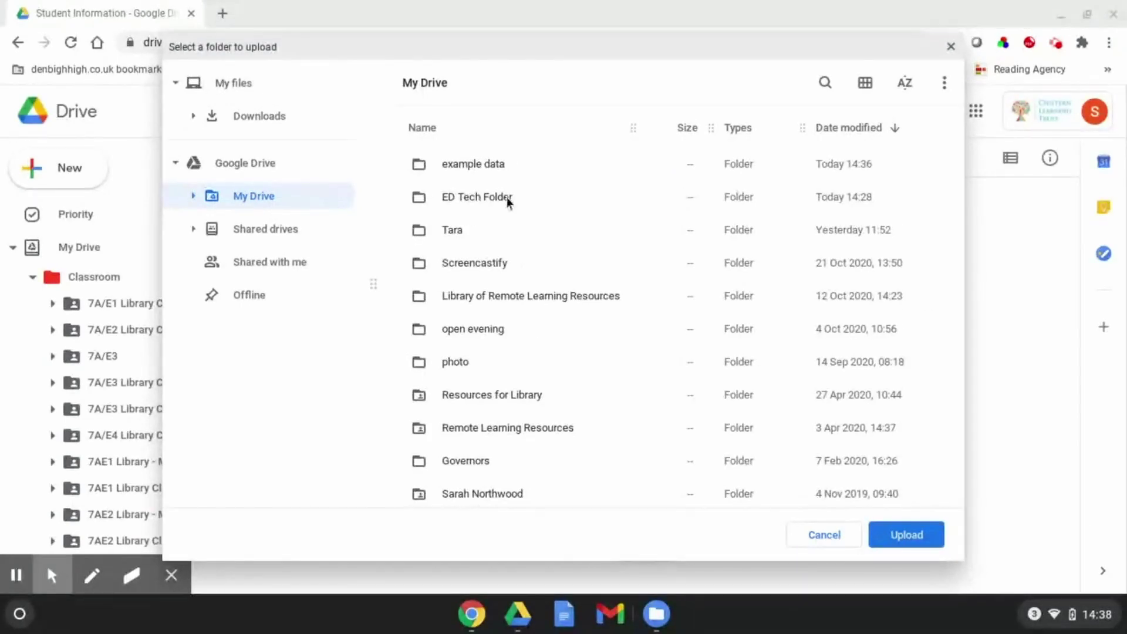
{"action": "double_click", "coordinate": [483, 166]}
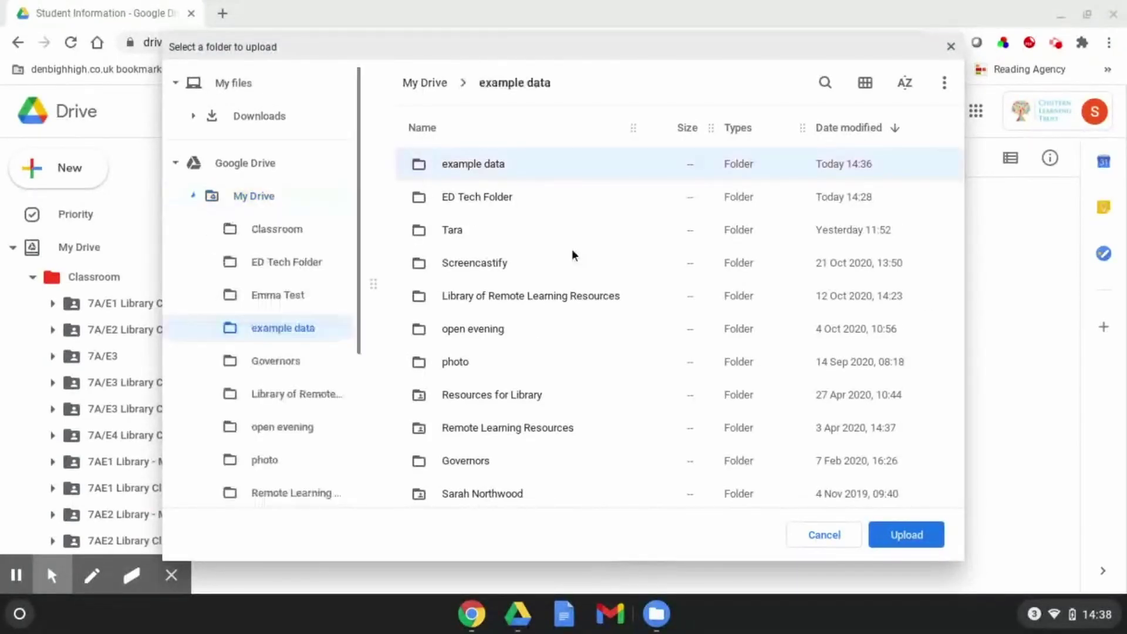
{"action": "left_click", "coordinate": [925, 536]}
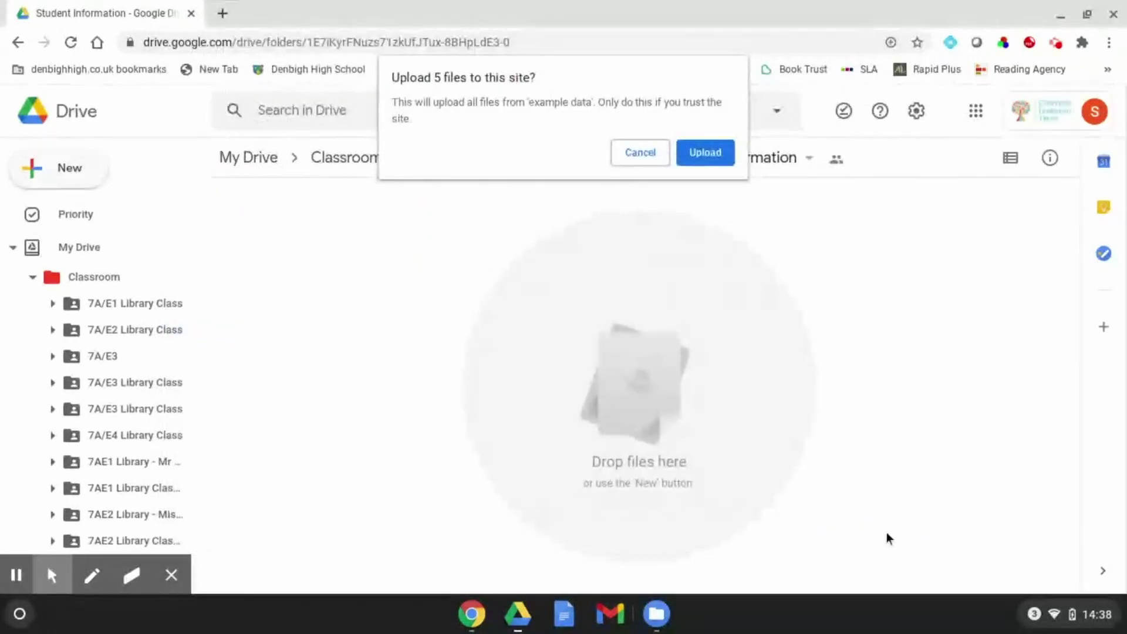
{"action": "left_click", "coordinate": [708, 154]}
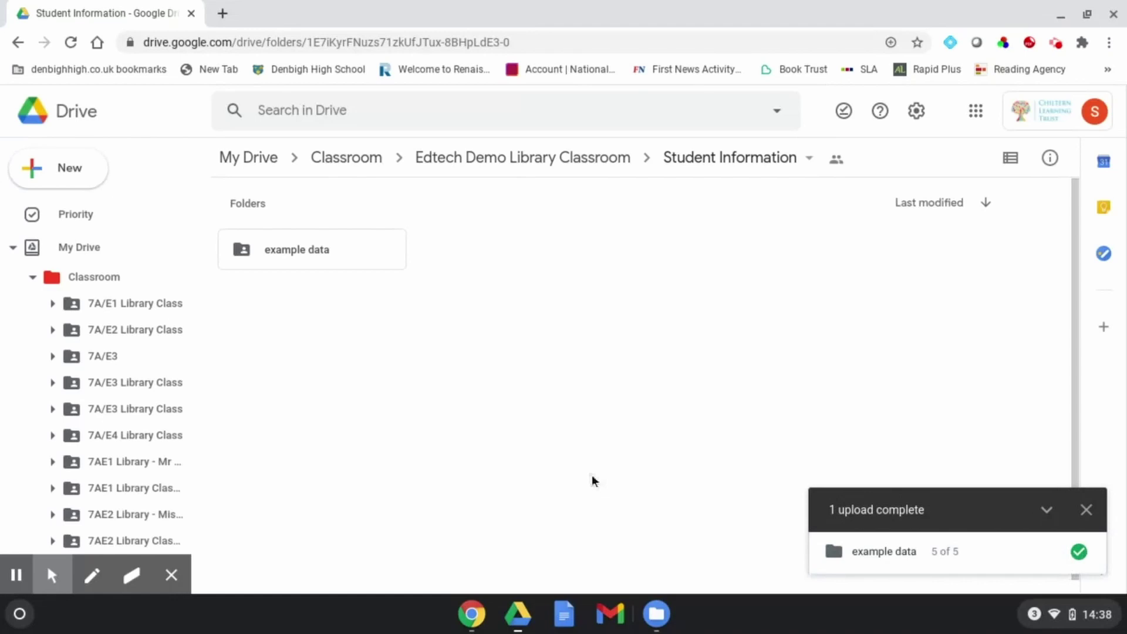
{"action": "left_click", "coordinate": [1087, 510]}
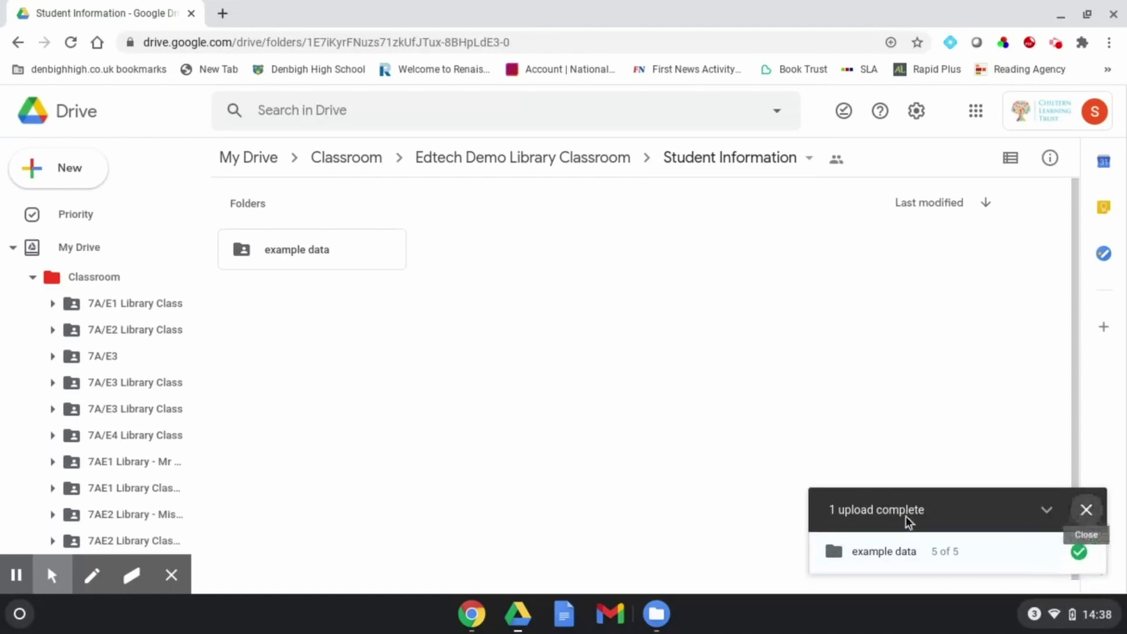
- Open the example data folder and select the Weekly Target 12 Oct PDF
{"action": "double_click", "coordinate": [316, 252]}
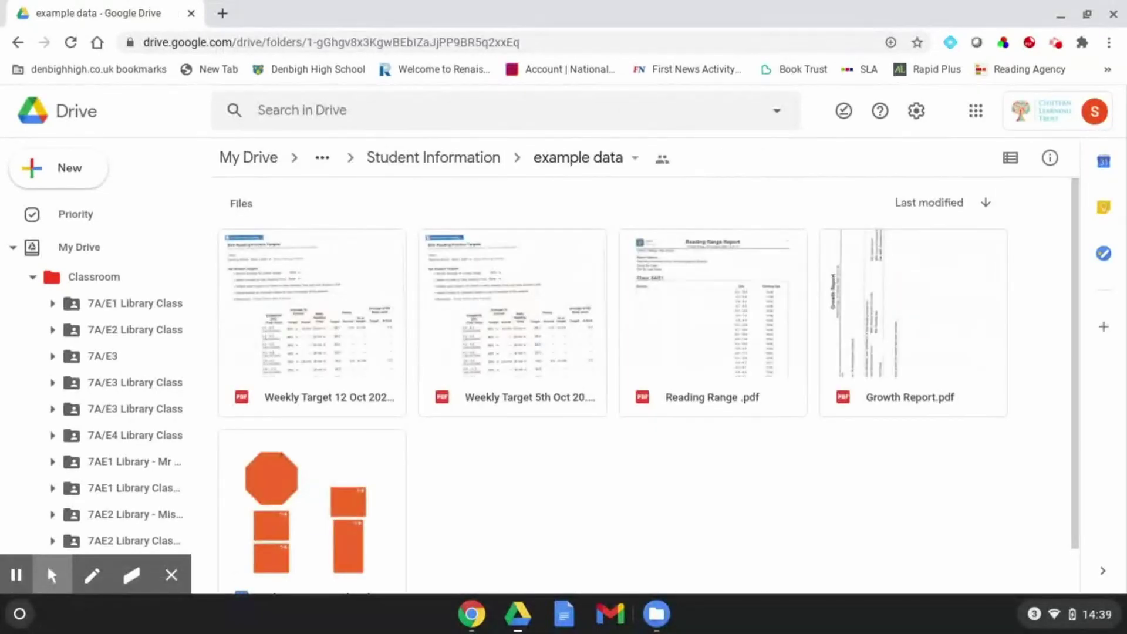
{"action": "scroll", "coordinate": [563, 420], "scroll_direction": "down", "scroll_amount": 2}
{"action": "left_click", "coordinate": [307, 348]}
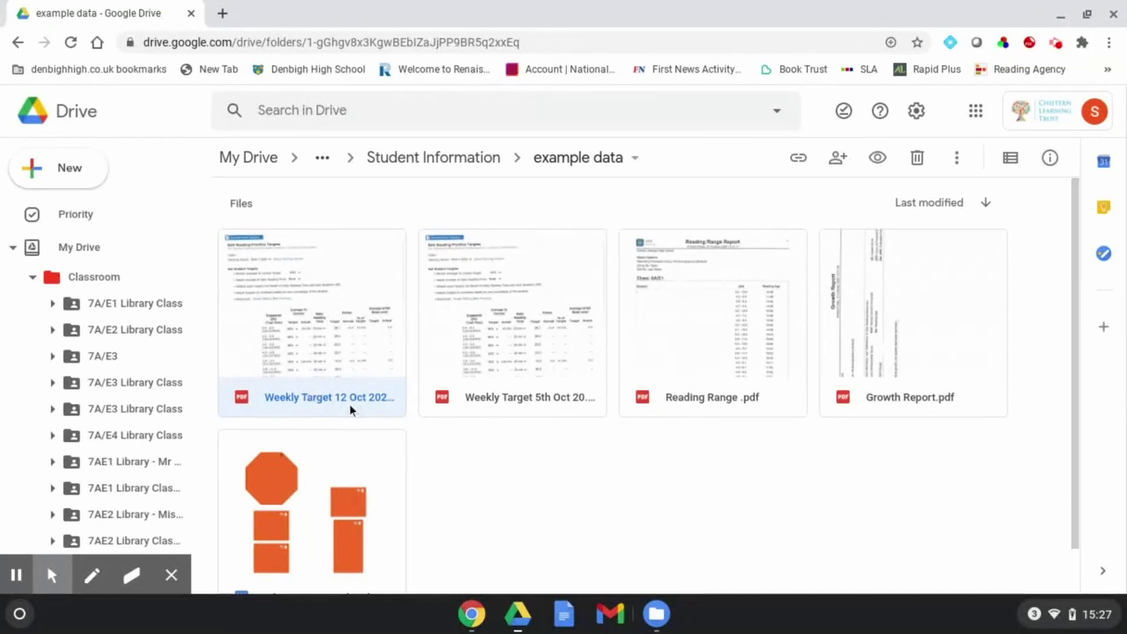
{"action": "left_click", "coordinate": [51, 575]}
- Preview Weekly Target 12 Oct 2020.pdf and open it with DocHub - PDF Sign and Edit
{"action": "double_click", "coordinate": [326, 336]}
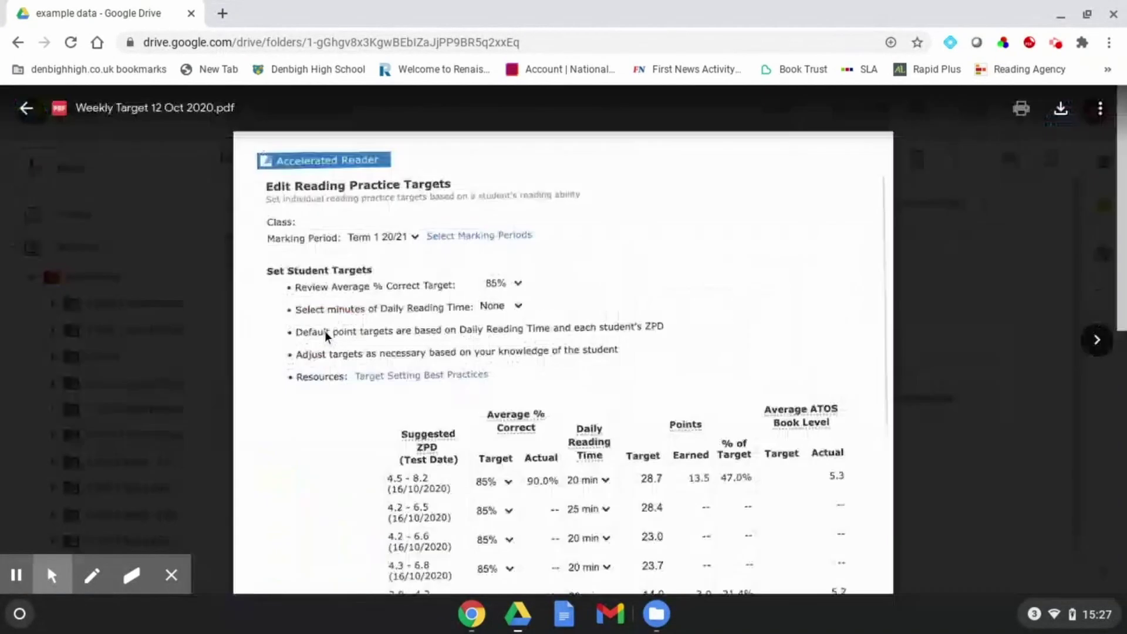
{"action": "scroll", "coordinate": [517, 338], "scroll_direction": "down", "scroll_amount": 4}
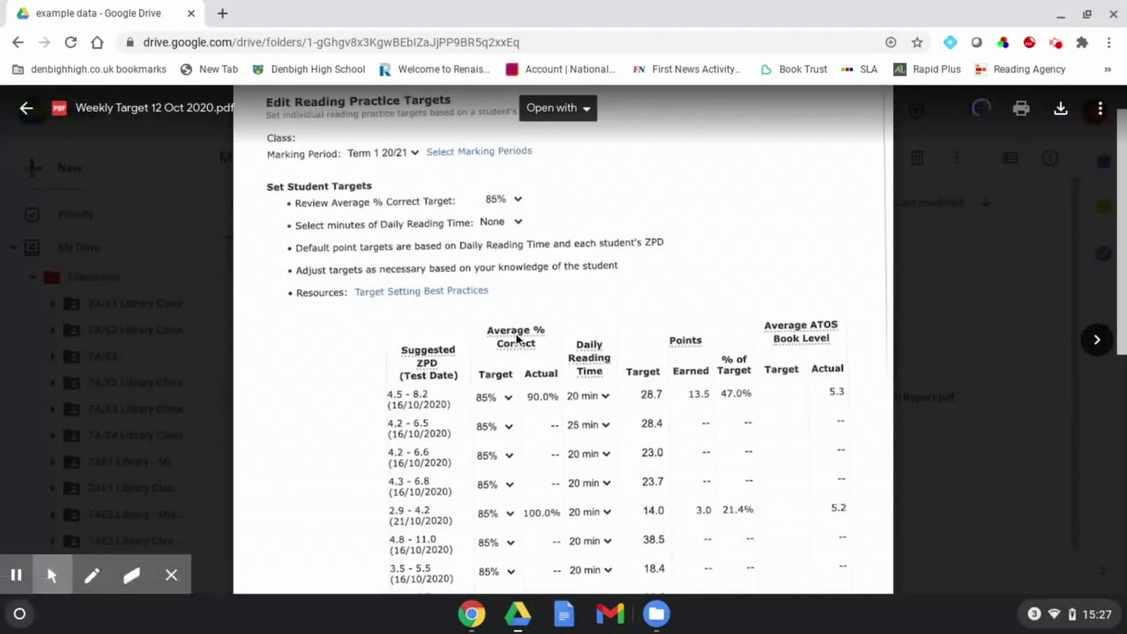
{"action": "scroll", "coordinate": [517, 338], "scroll_direction": "up", "scroll_amount": 1}
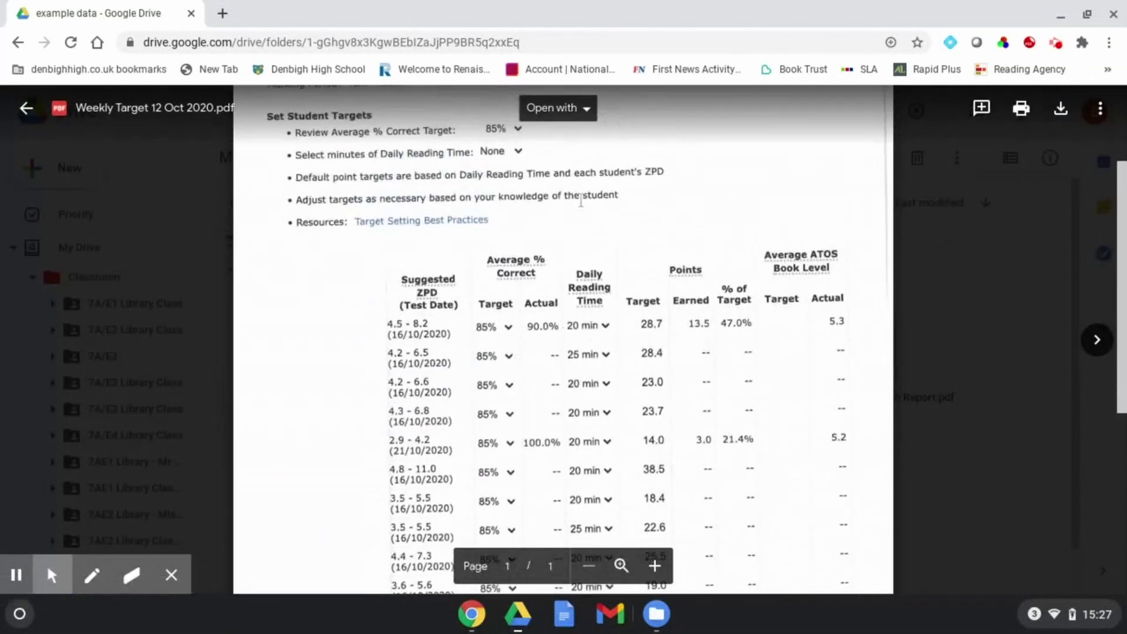
{"action": "left_click", "coordinate": [563, 117]}
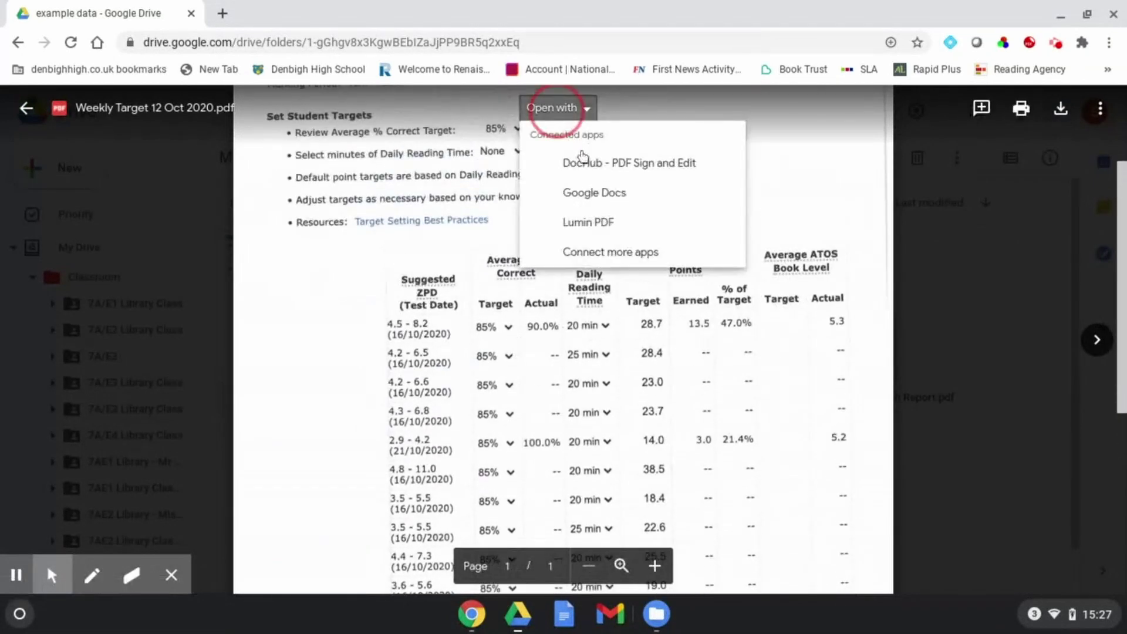
{"action": "left_click", "coordinate": [592, 166]}
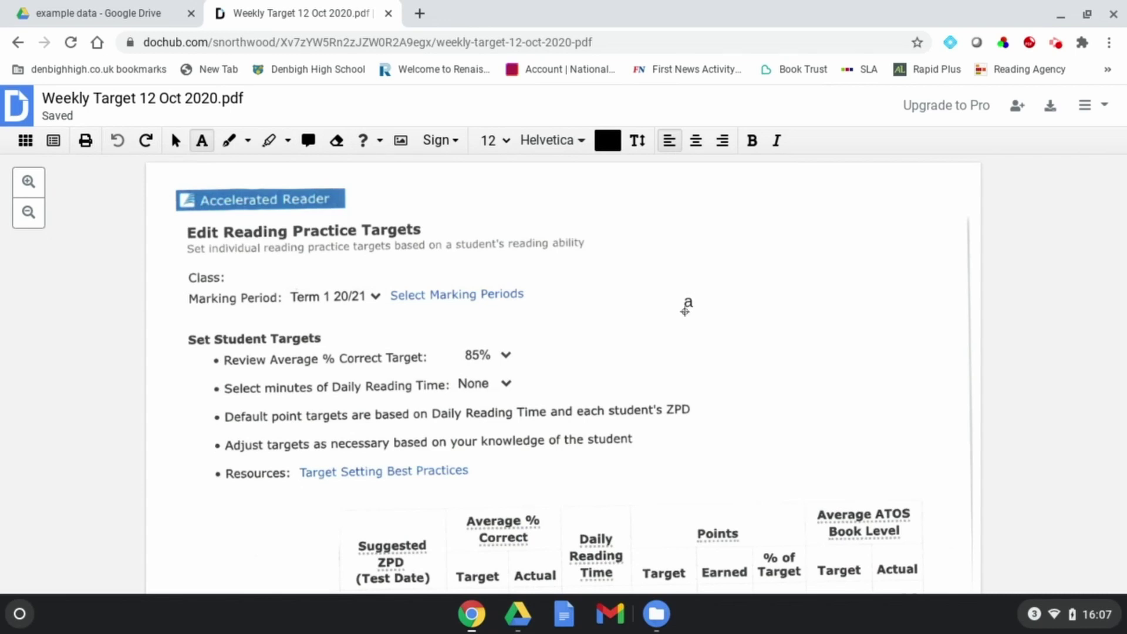
- Highlight the table rows ZPD 4.2 - 6.5 through 4.3 - 6.8 in yellow
{"action": "scroll", "coordinate": [686, 310], "scroll_direction": "down", "scroll_amount": 2}
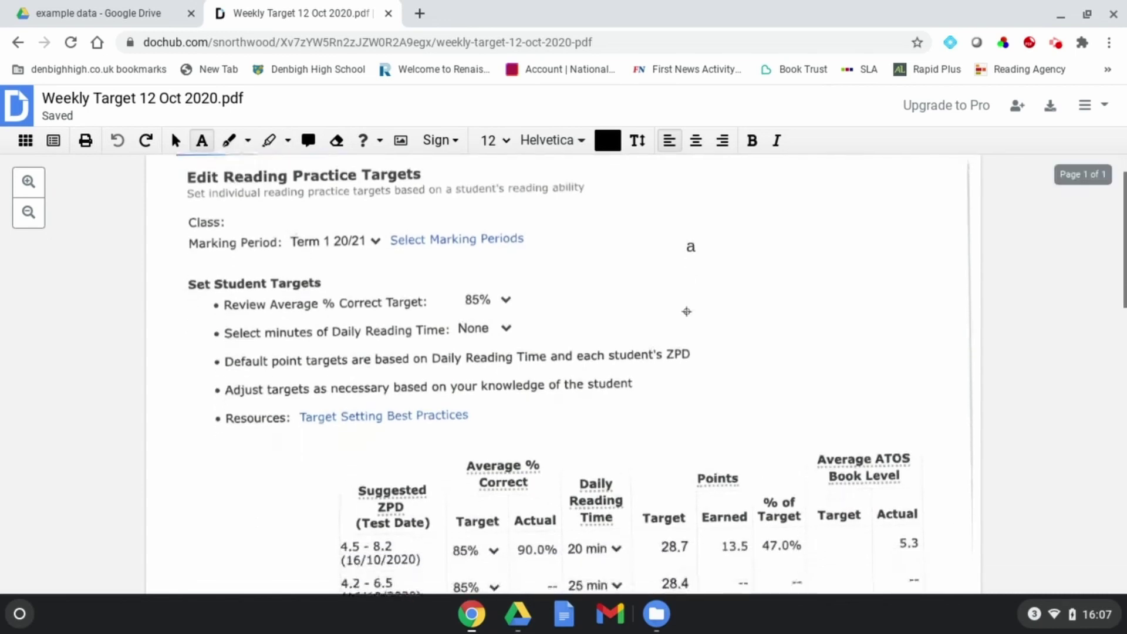
{"action": "scroll", "coordinate": [687, 311], "scroll_direction": "down", "scroll_amount": 4}
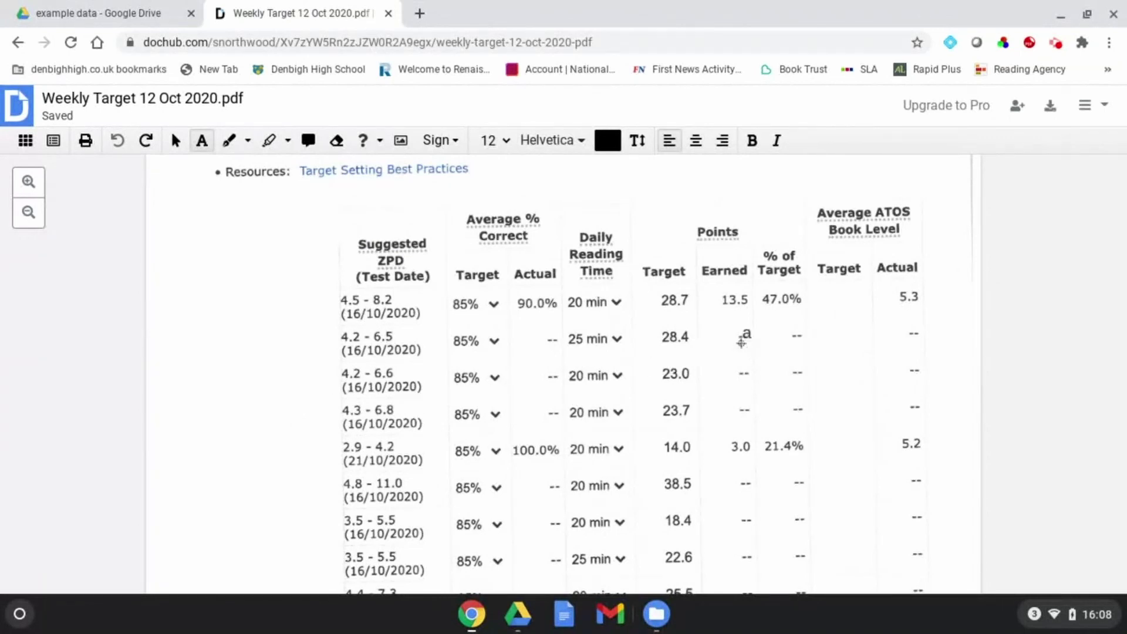
{"action": "key", "text": "h"}
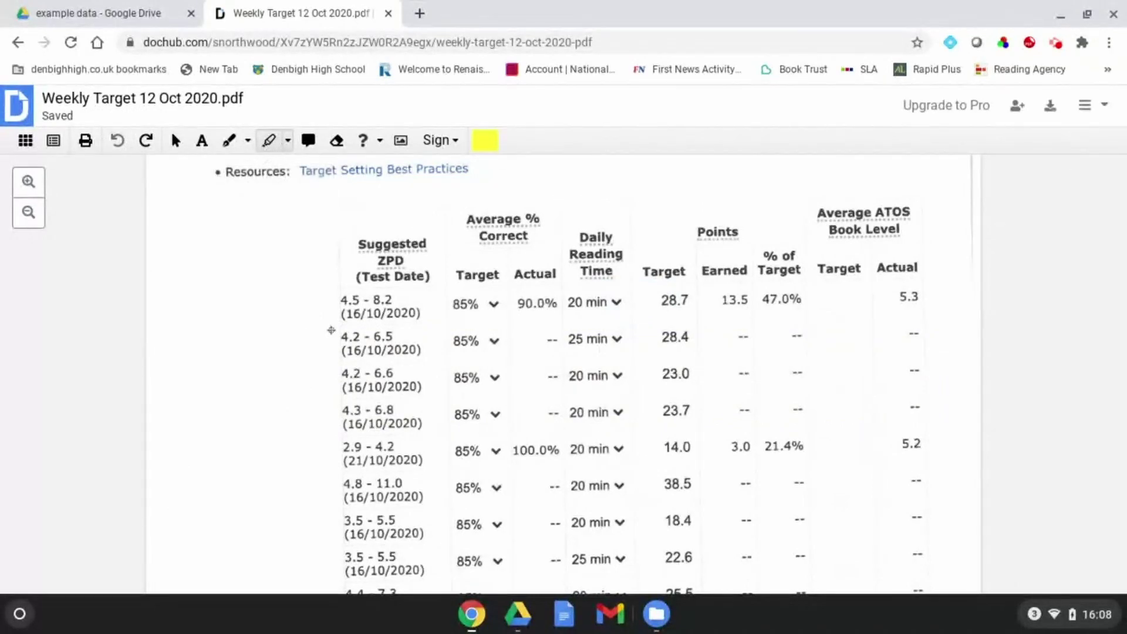
{"action": "left_click_drag", "start_coordinate": [331, 330], "coordinate": [944, 436]}
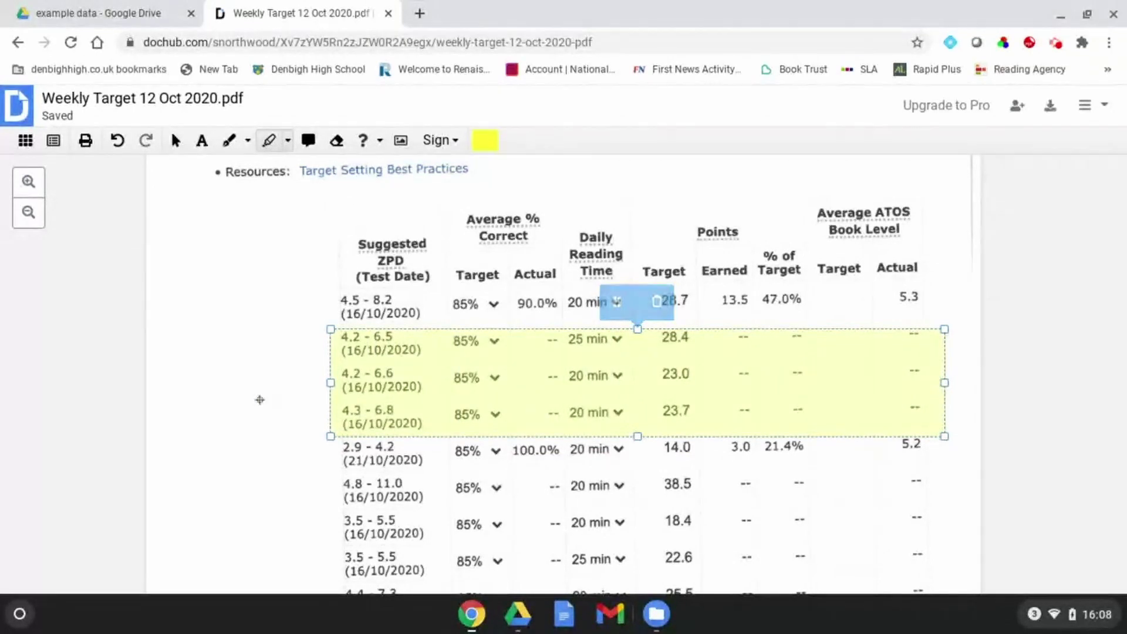
{"action": "left_click", "coordinate": [260, 400]}
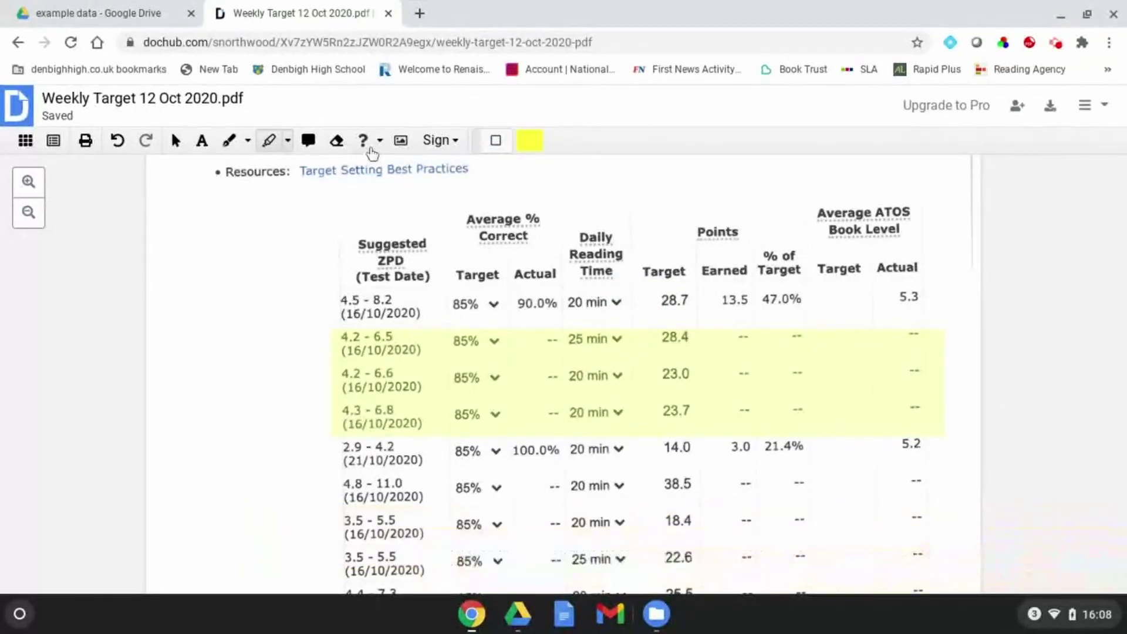
- Stamp red stars beside the 4.5 - 8.2 row and the lower 4.2 - 6.5 row
{"action": "left_click", "coordinate": [379, 141]}
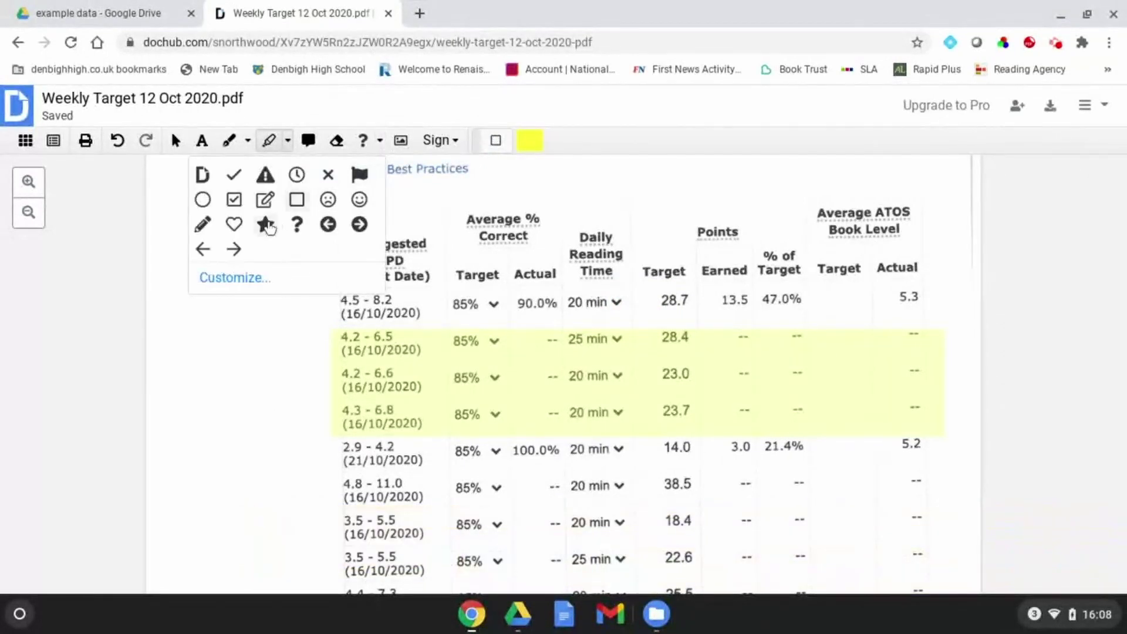
{"action": "left_click", "coordinate": [266, 225]}
{"action": "left_click", "coordinate": [301, 336]}
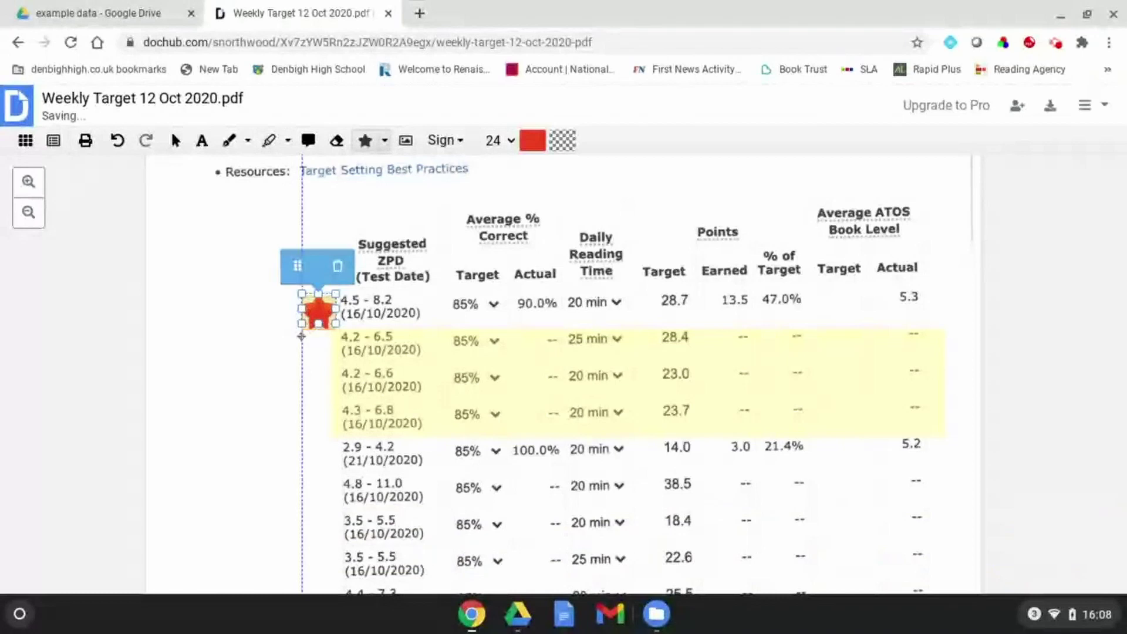
{"action": "scroll", "coordinate": [304, 434], "scroll_direction": "down", "scroll_amount": 5}
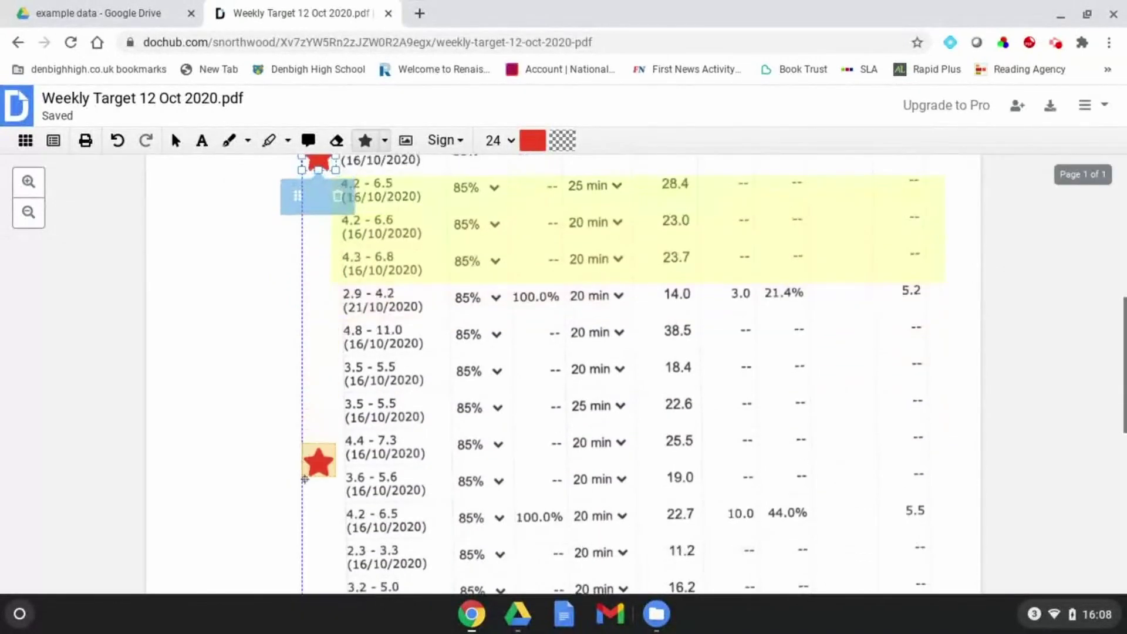
{"action": "left_click", "coordinate": [305, 535]}
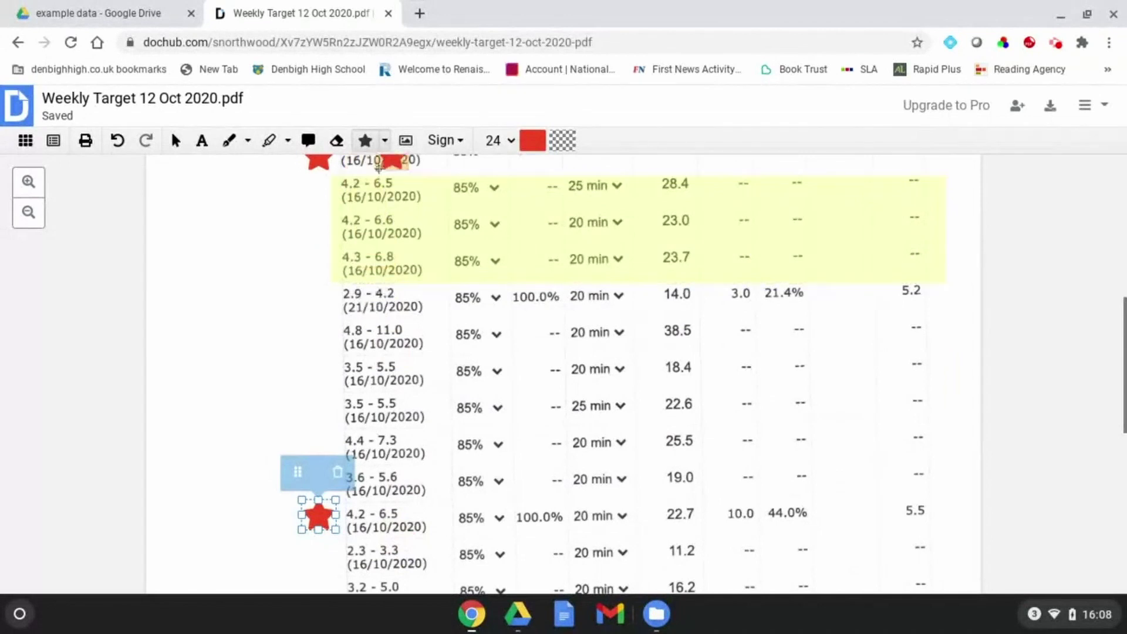
- Add a red question mark by the 4.8 - 11.0 row and a 'note' text box beside it
{"action": "left_click", "coordinate": [385, 140]}
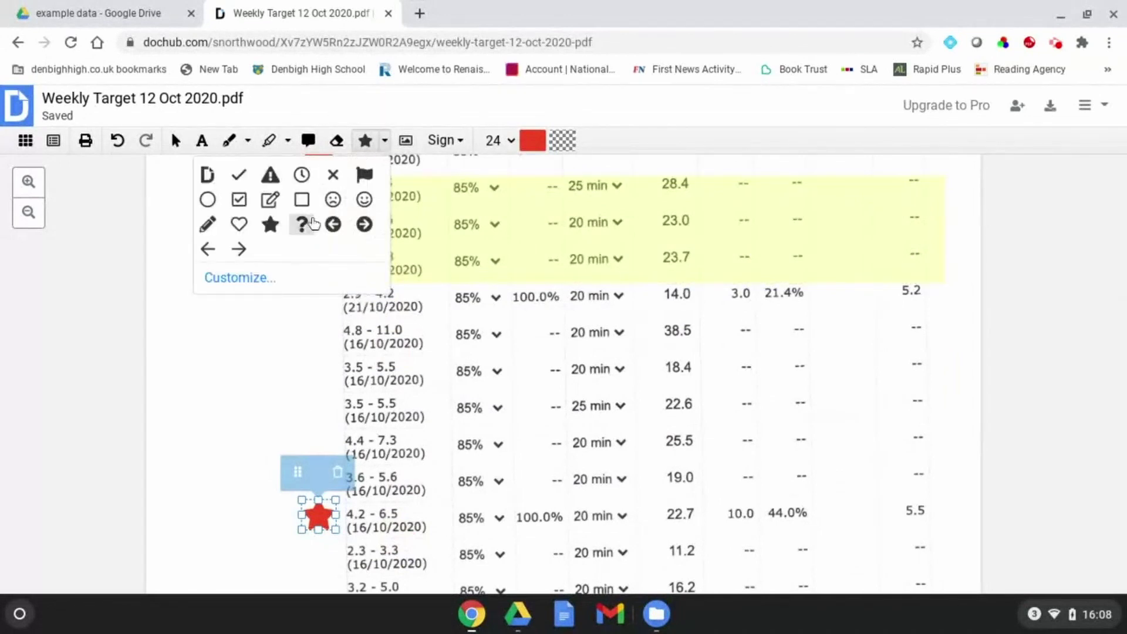
{"action": "left_click", "coordinate": [314, 223]}
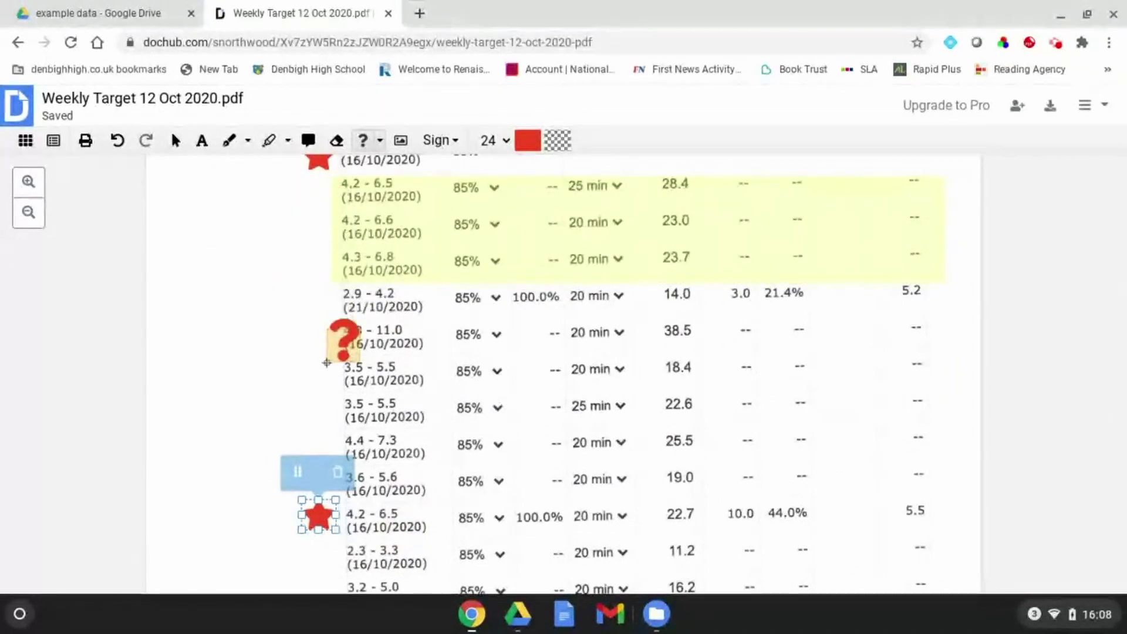
{"action": "left_click", "coordinate": [302, 360]}
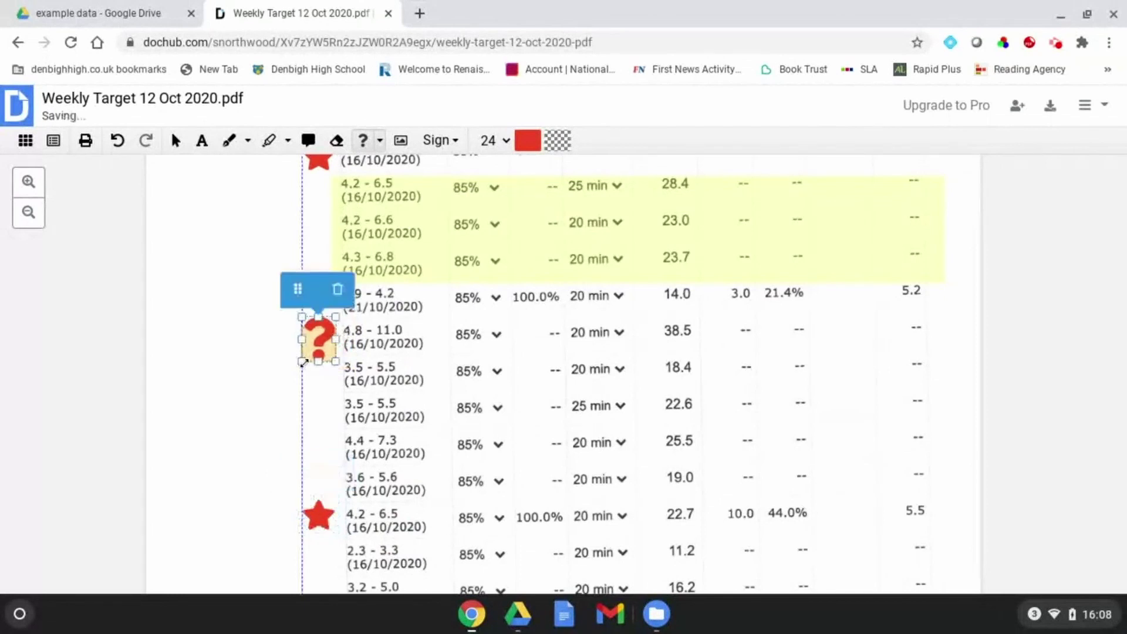
{"action": "left_click", "coordinate": [208, 145]}
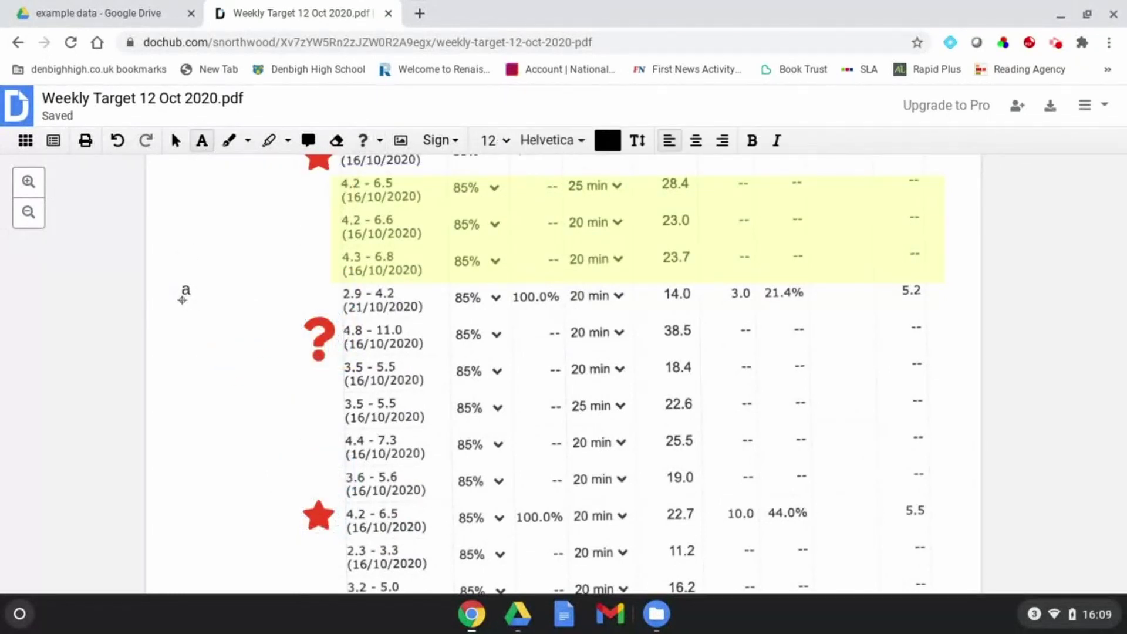
{"action": "left_click_drag", "start_coordinate": [183, 298], "coordinate": [289, 384]}
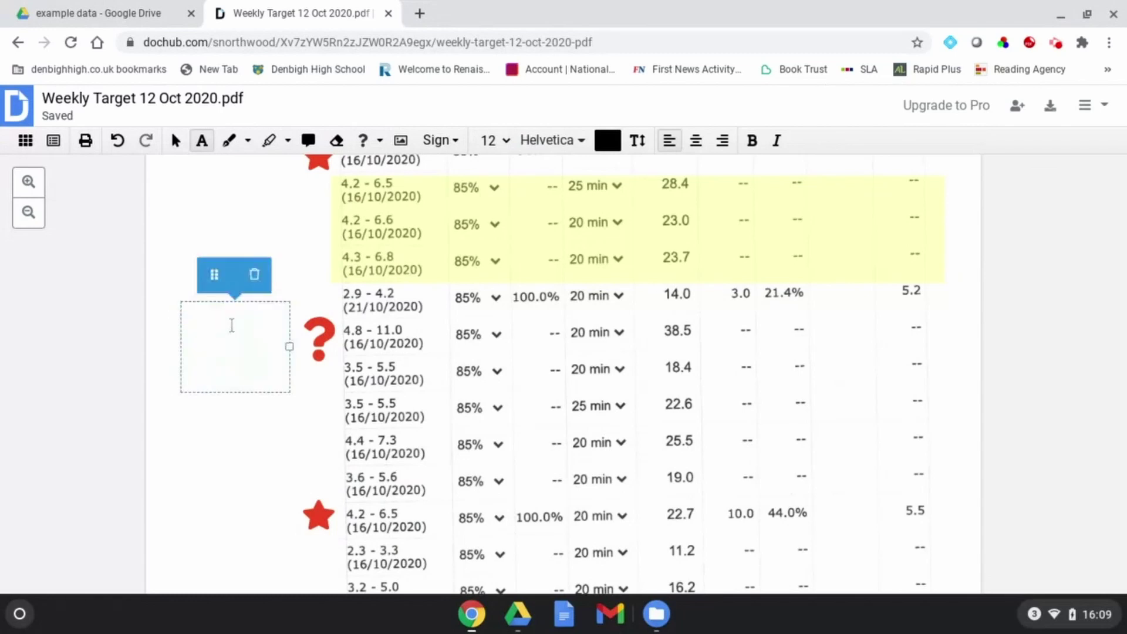
{"action": "type", "text": "notes"}
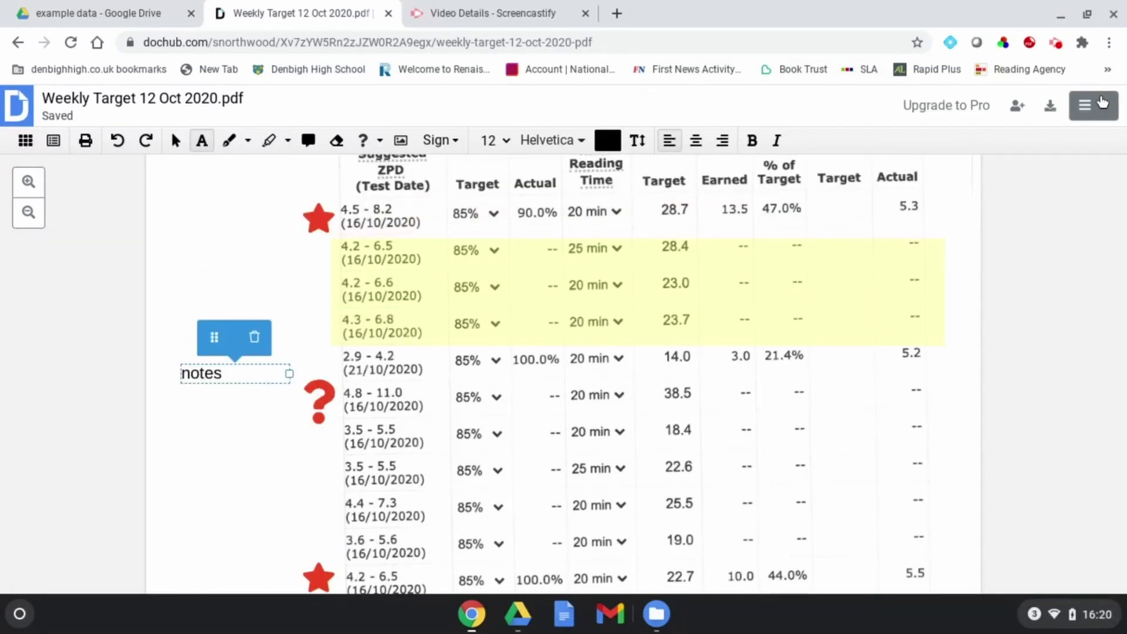
- Export the annotated PDF to Google Drive, updating the existing file with a revision
{"action": "left_click", "coordinate": [1105, 107]}
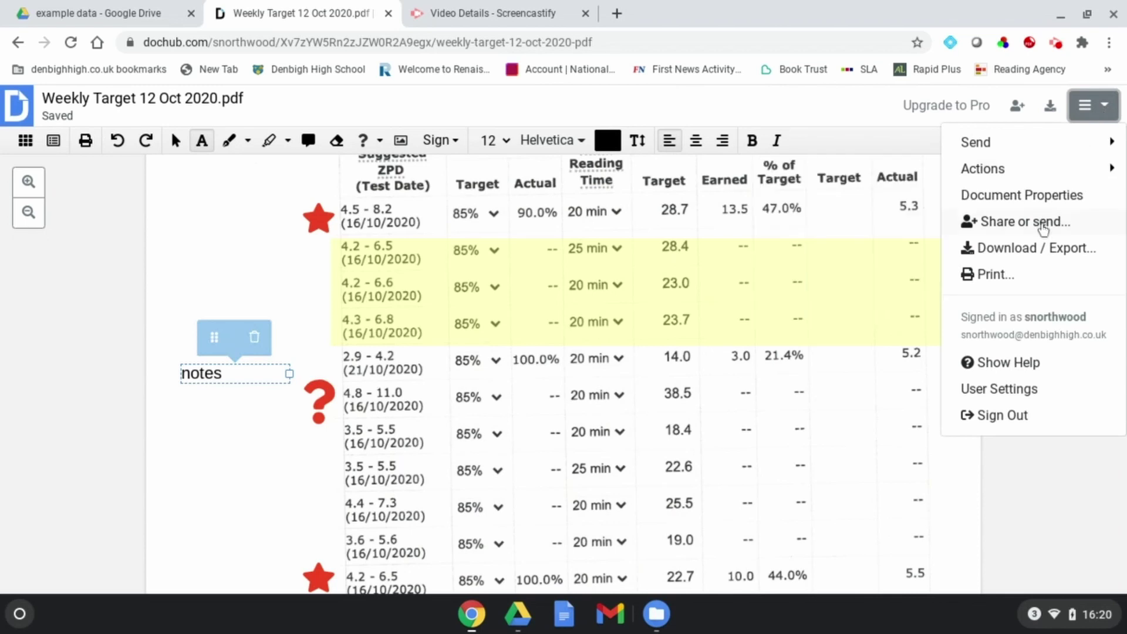
{"action": "left_click", "coordinate": [1036, 251]}
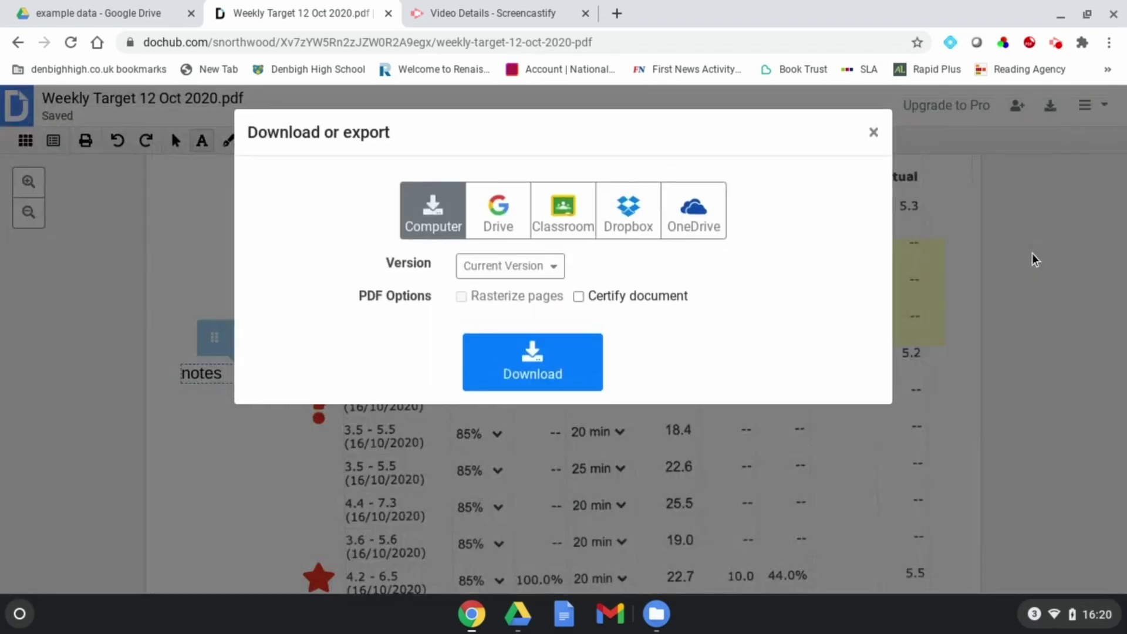
{"action": "left_click", "coordinate": [502, 232]}
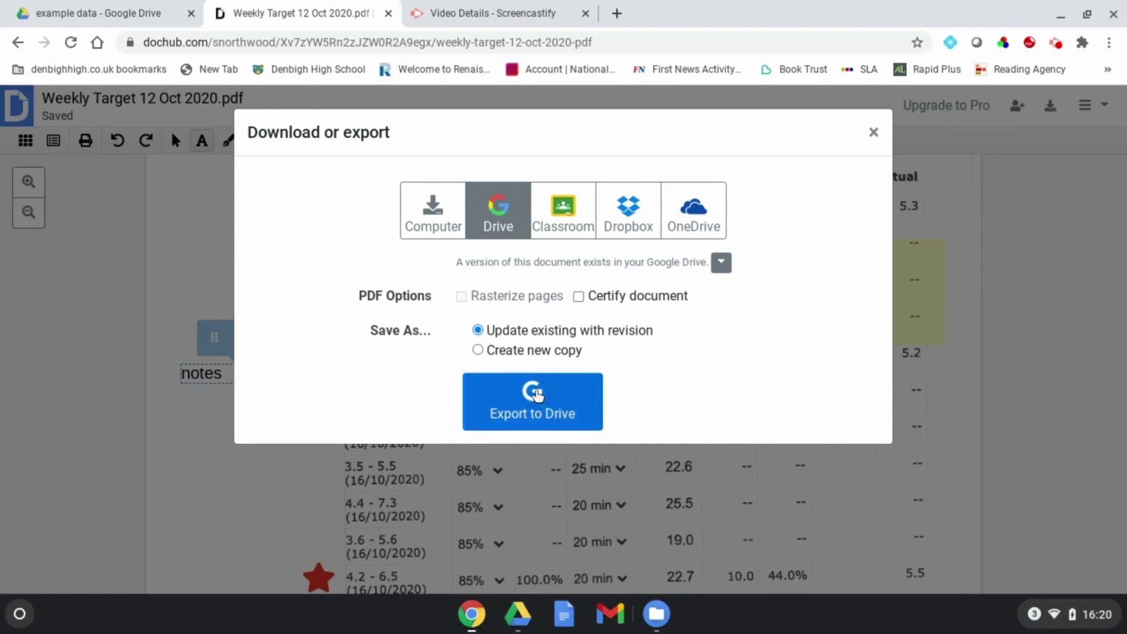
{"action": "left_click", "coordinate": [536, 394]}
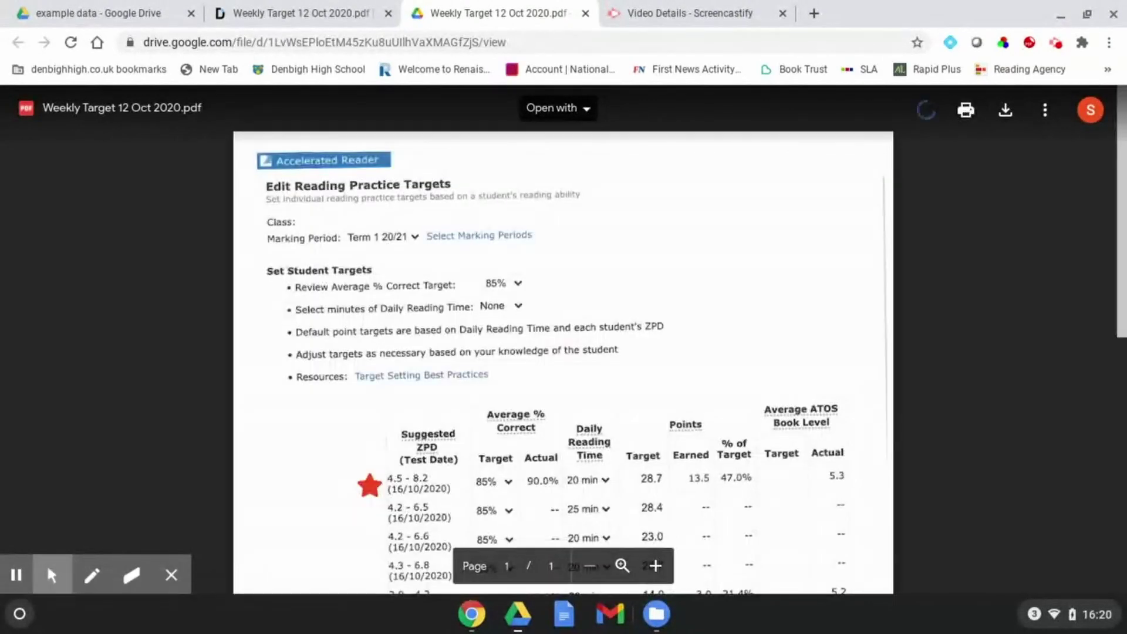
- Scroll through the annotated PDF preview to check the highlight and stamps
{"action": "scroll", "coordinate": [619, 381], "scroll_direction": "down", "scroll_amount": 7}
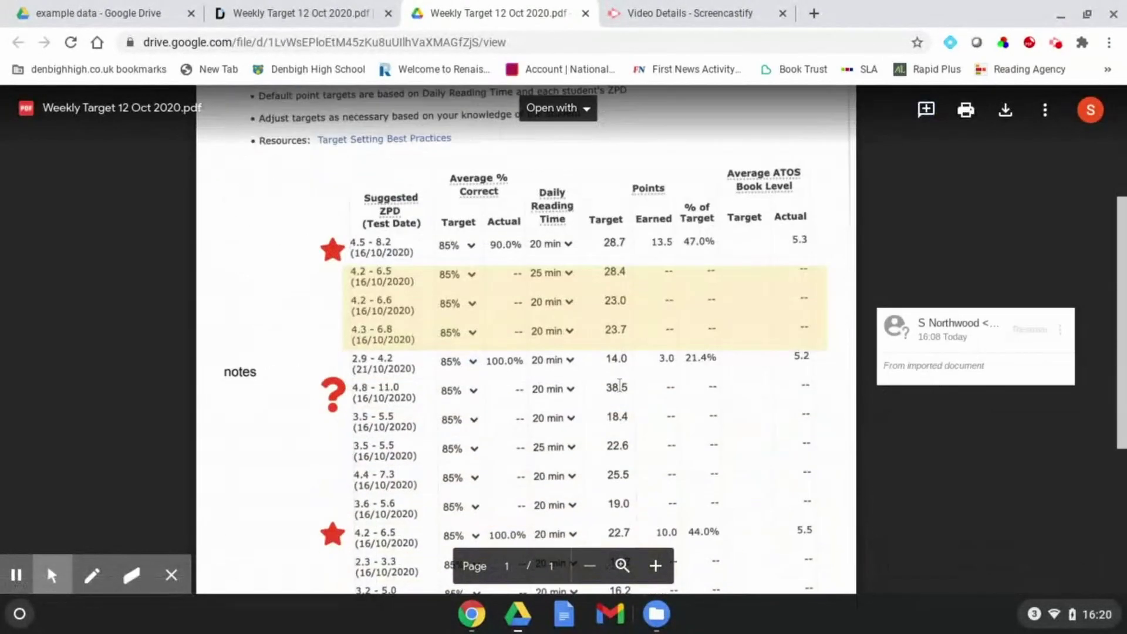
{"action": "scroll", "coordinate": [619, 387], "scroll_direction": "down", "scroll_amount": 2}
{"action": "scroll", "coordinate": [619, 390], "scroll_direction": "up", "scroll_amount": 9}
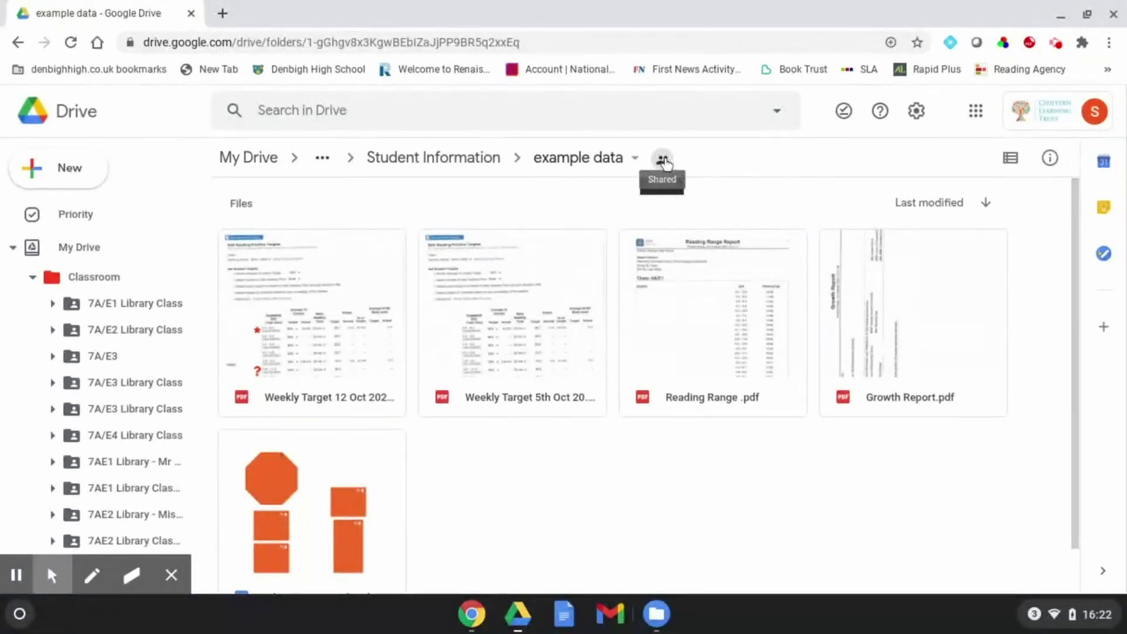
- Share the example data folder with the teacher by entering their name and picking the suggestion
{"action": "left_click", "coordinate": [663, 161]}
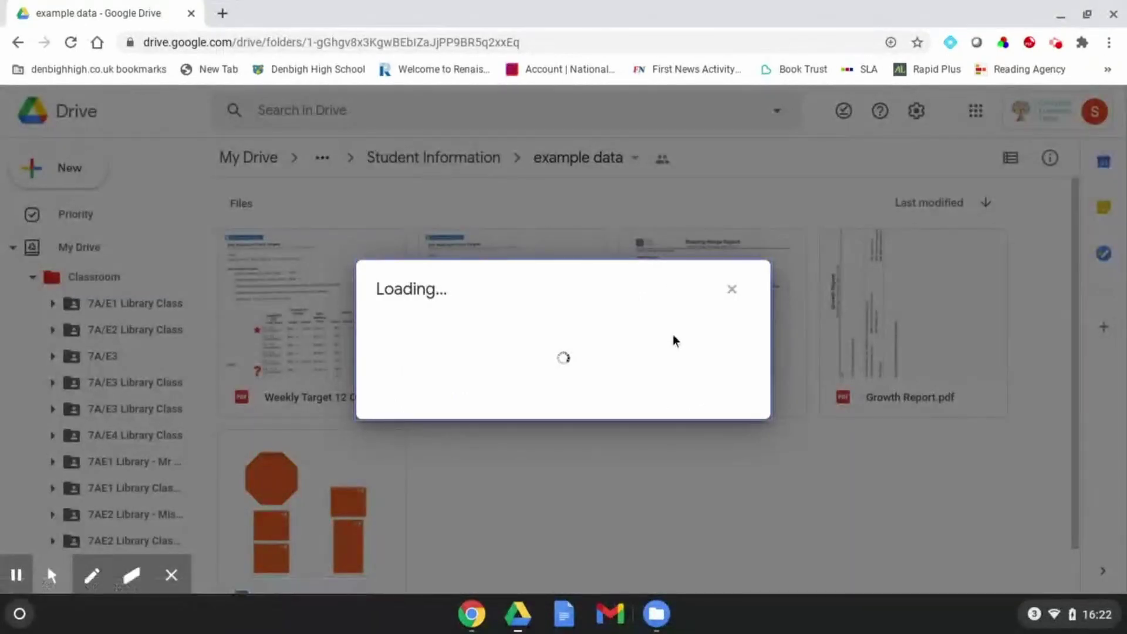
{"action": "type", "text": "tarm"}
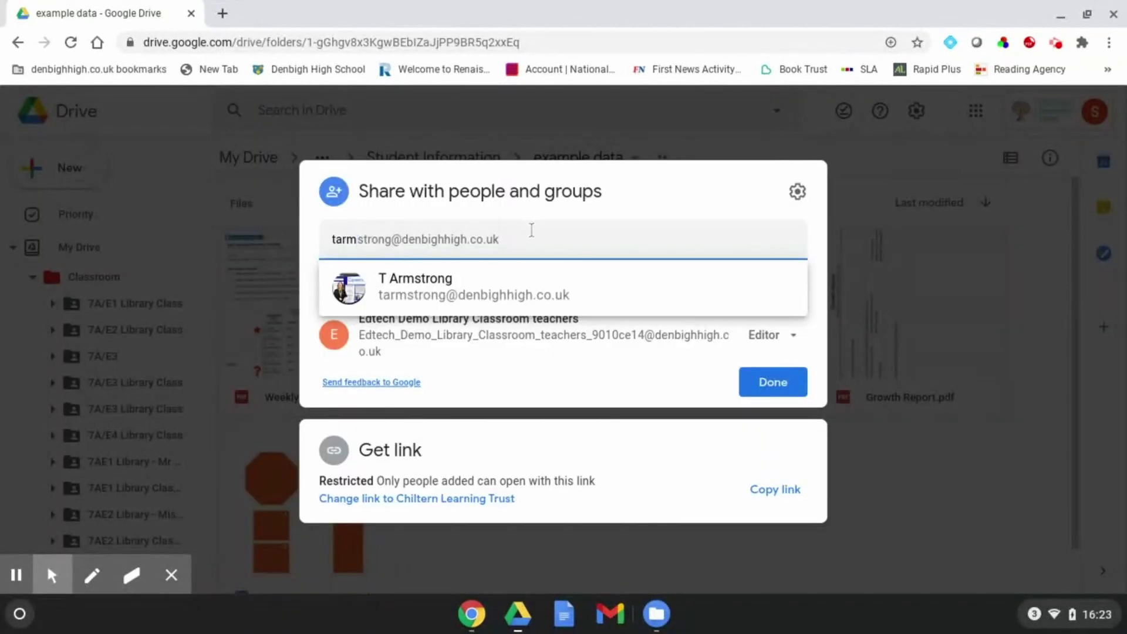
{"action": "left_click", "coordinate": [763, 390]}
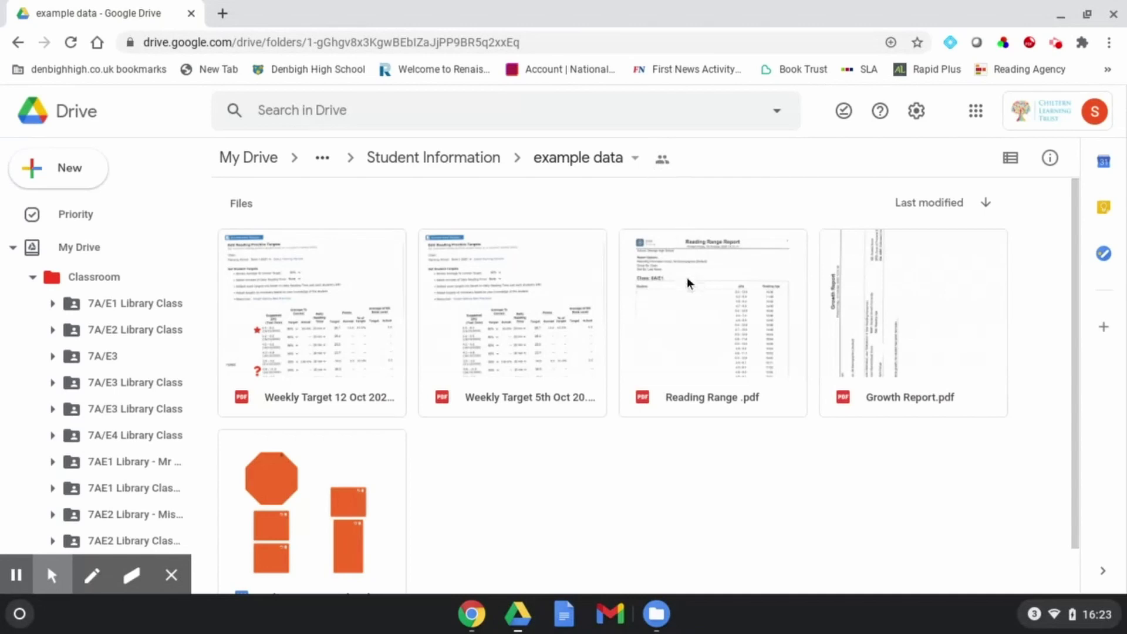
{"action": "left_click", "coordinate": [16, 575]}
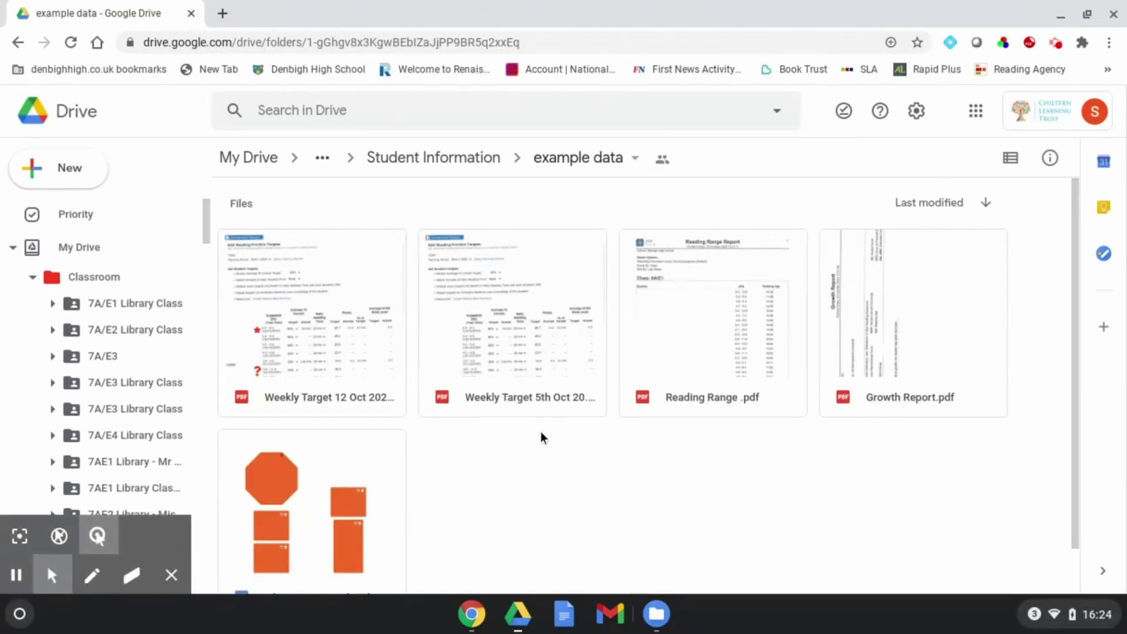